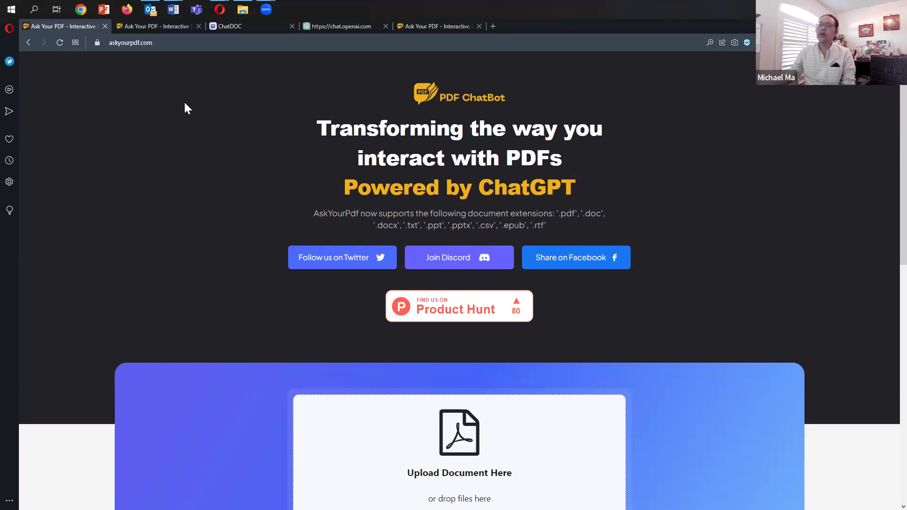
# Bring up the AskYourPDF Jameson chat and scroll up to its answer on repudiating modernism.
pyautogui.click(168, 24)
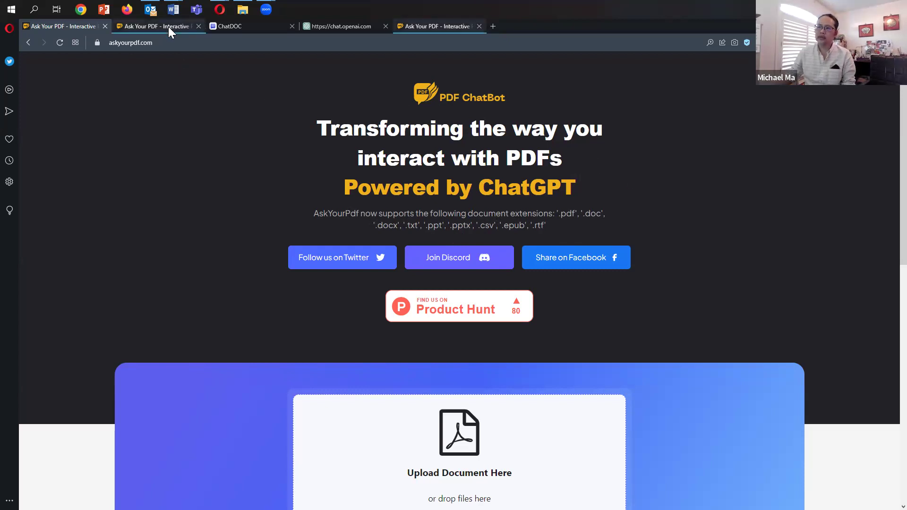
pyautogui.click(175, 28)
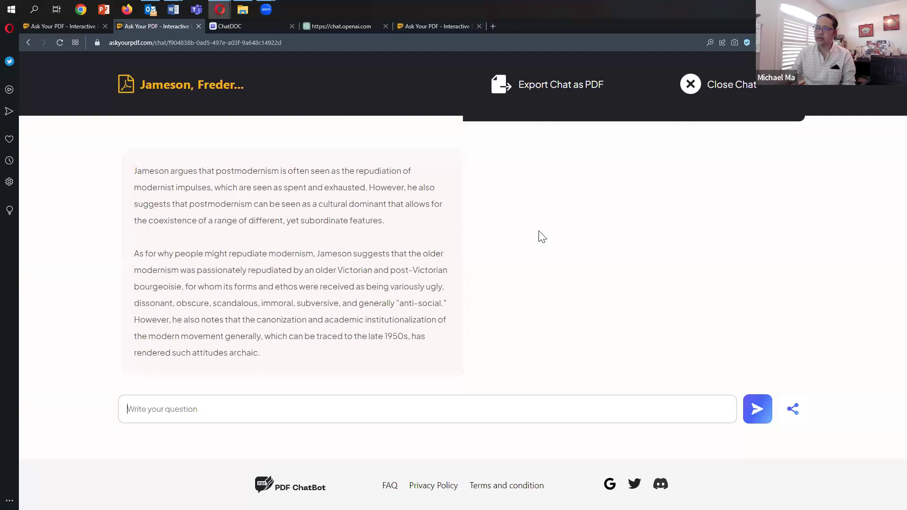
pyautogui.scroll(5, 542, 237)
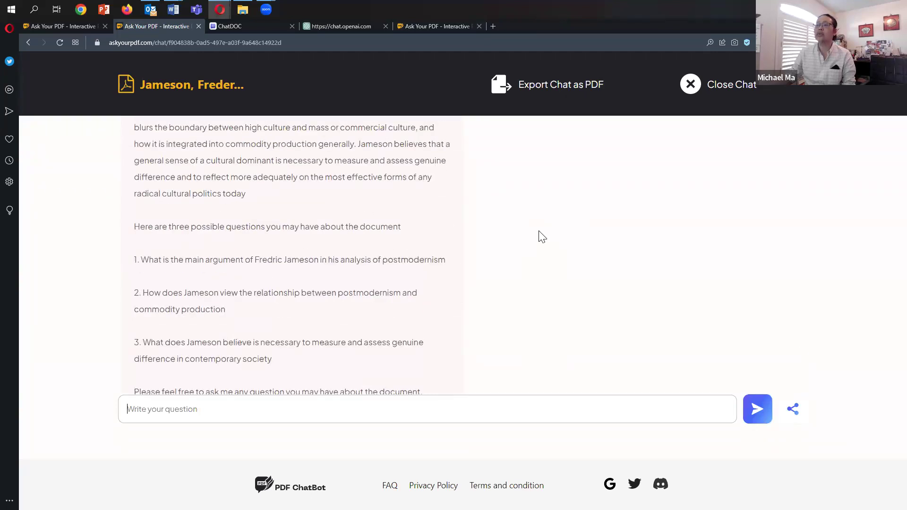
pyautogui.scroll(2, 542, 237)
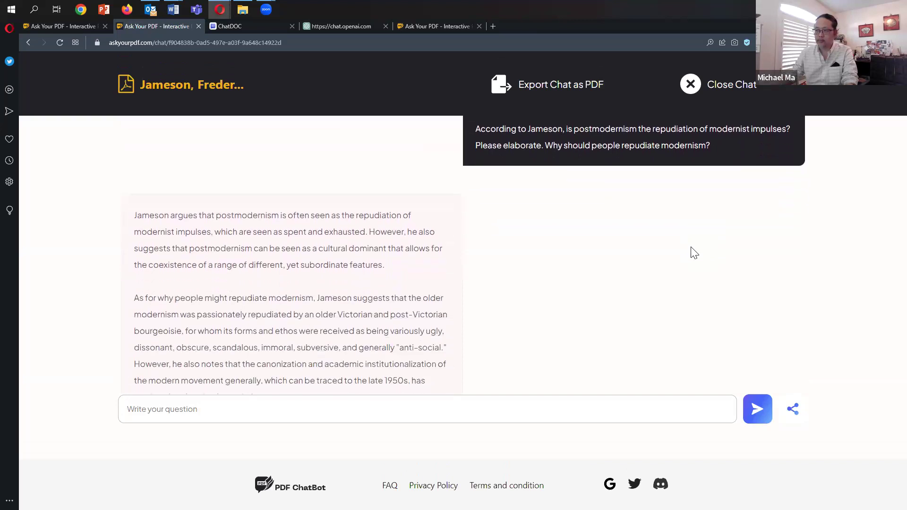
pyautogui.scroll(-1, 693, 251)
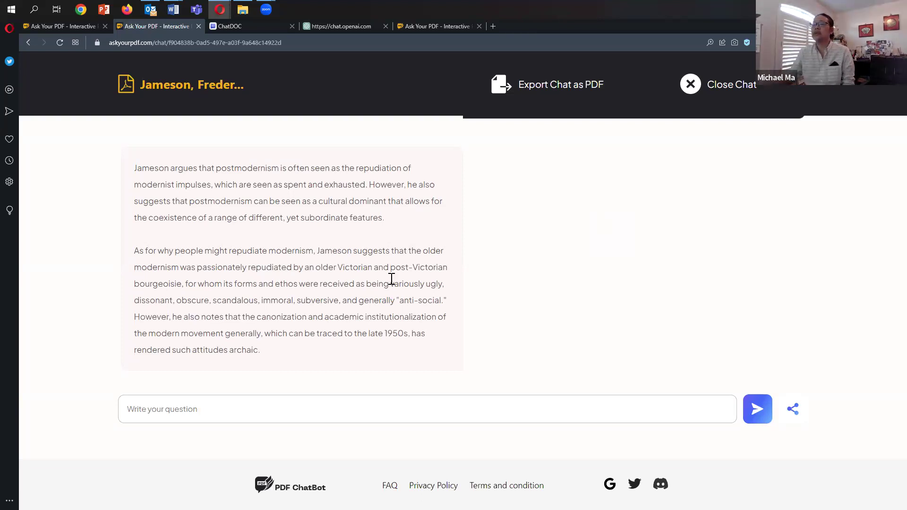
pyautogui.moveTo(264, 333); pyautogui.dragTo(409, 335)
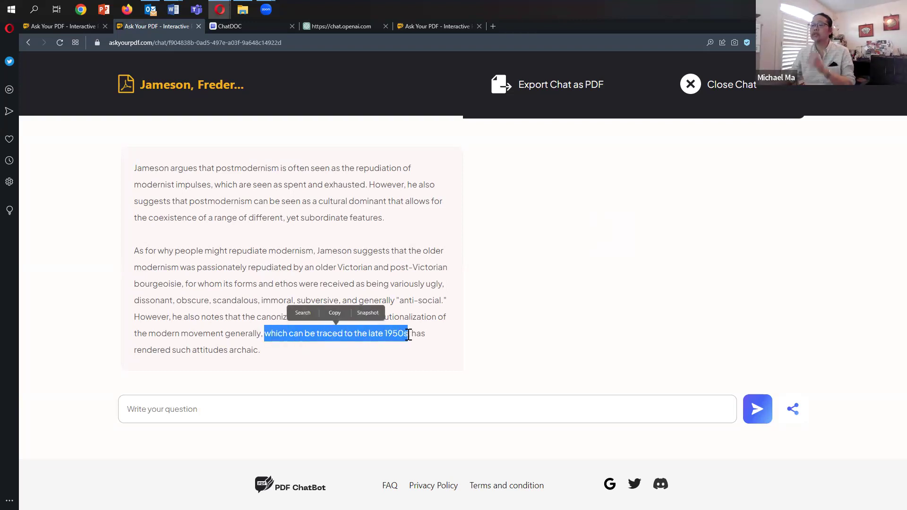
pyautogui.click(515, 324)
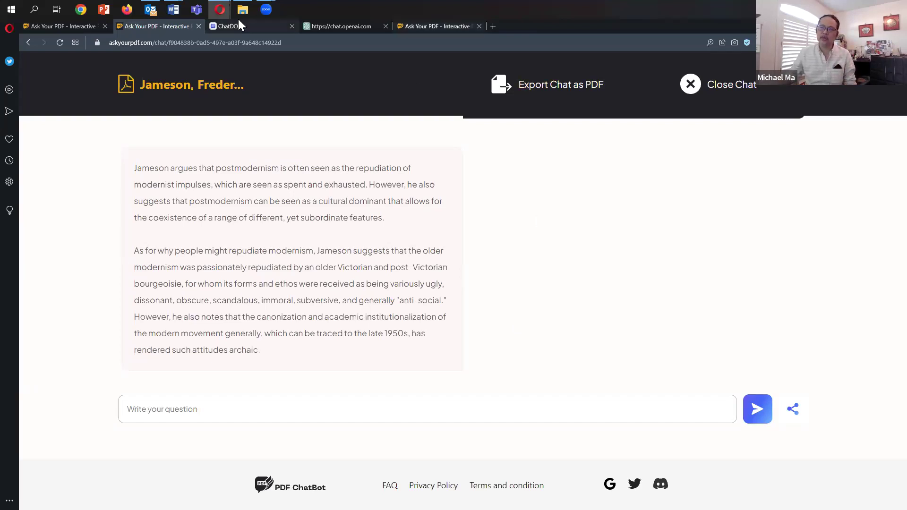
# In ChatDOC's Jameson chat, highlight the repudiating-modernism question and scroll to the end of its answer.
pyautogui.click(295, 29)
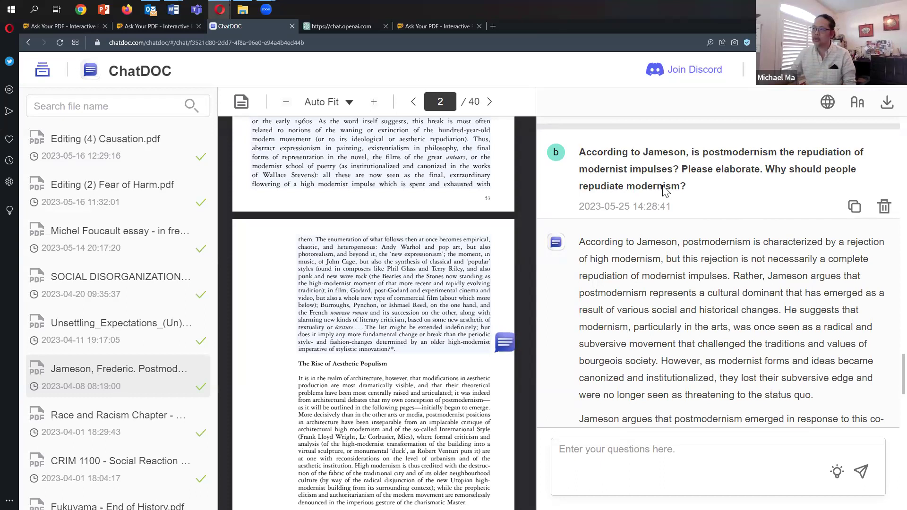
pyautogui.moveTo(690, 188); pyautogui.dragTo(579, 155)
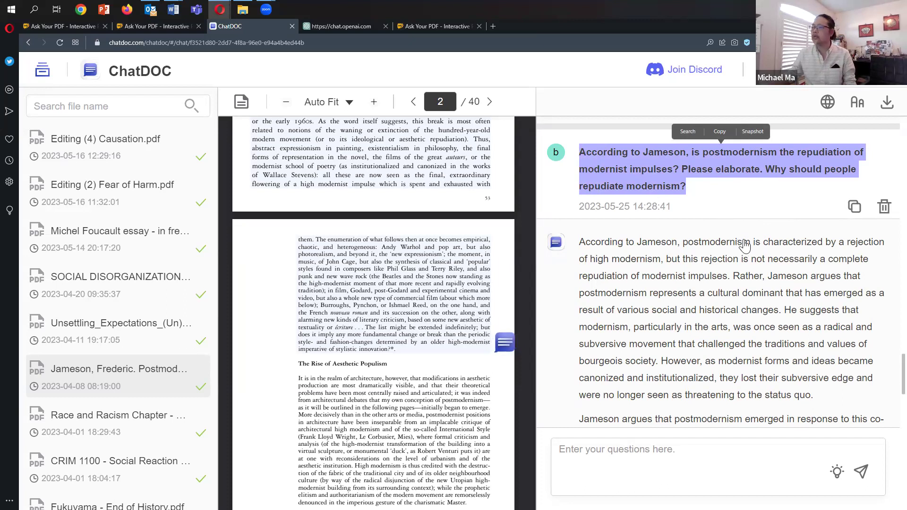
pyautogui.scroll(-2, 743, 247)
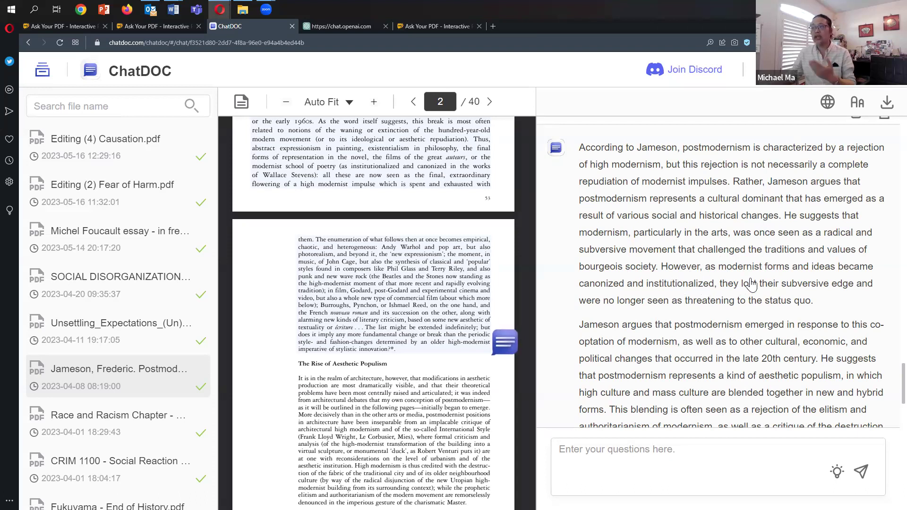
pyautogui.scroll(-2, 752, 282)
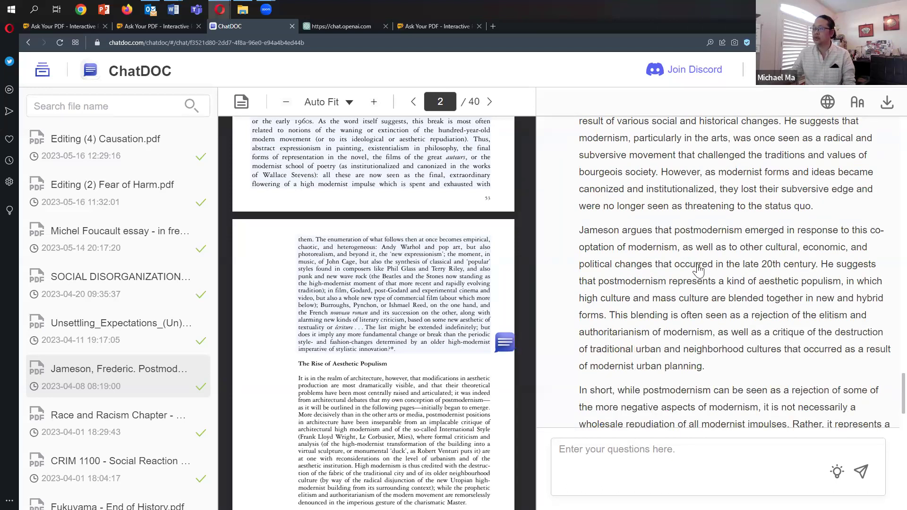
pyautogui.scroll(-3, 710, 286)
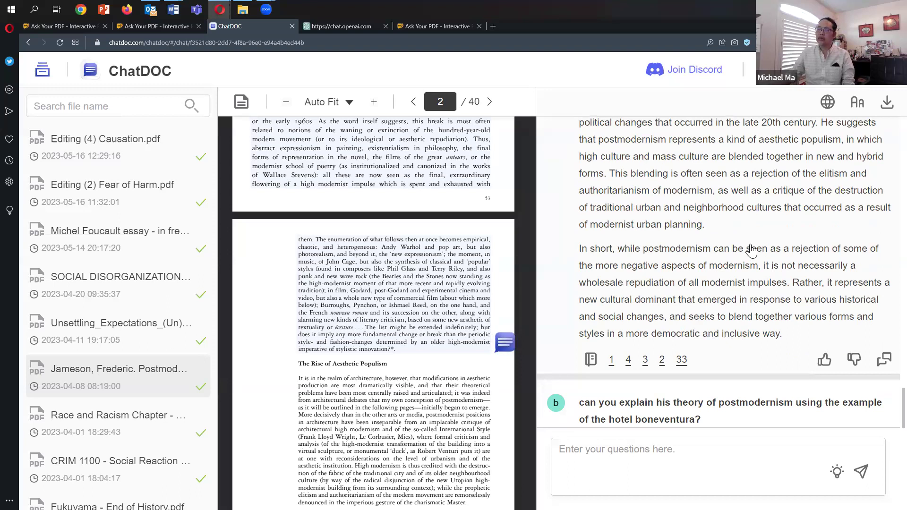
pyautogui.click(144, 26)
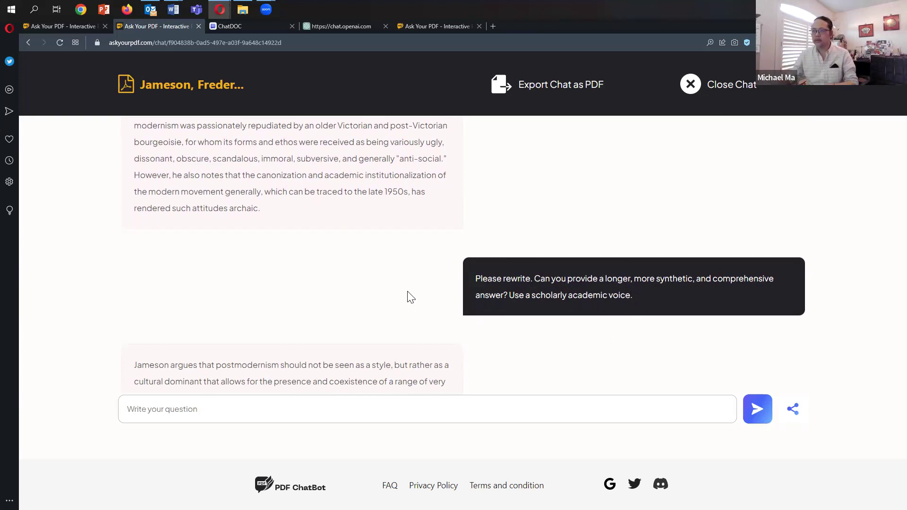
pyautogui.scroll(-1, 411, 294)
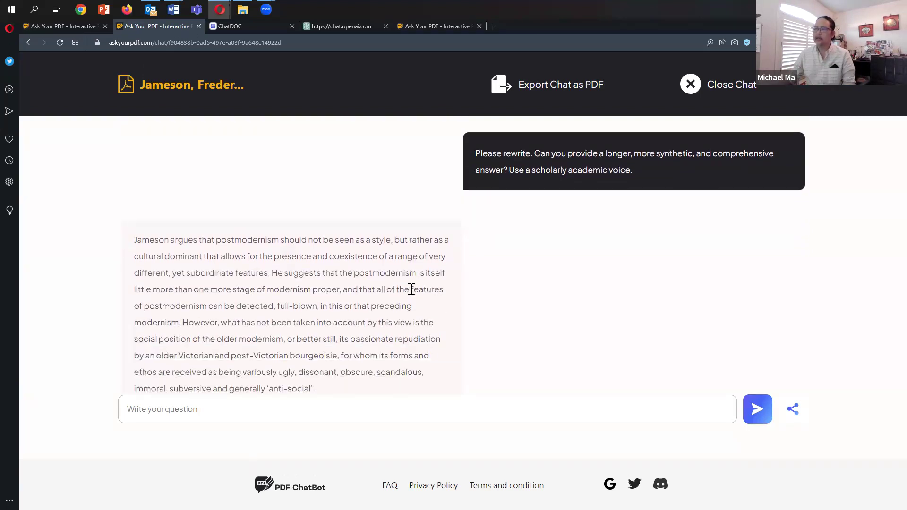
pyautogui.scroll(-1, 412, 290)
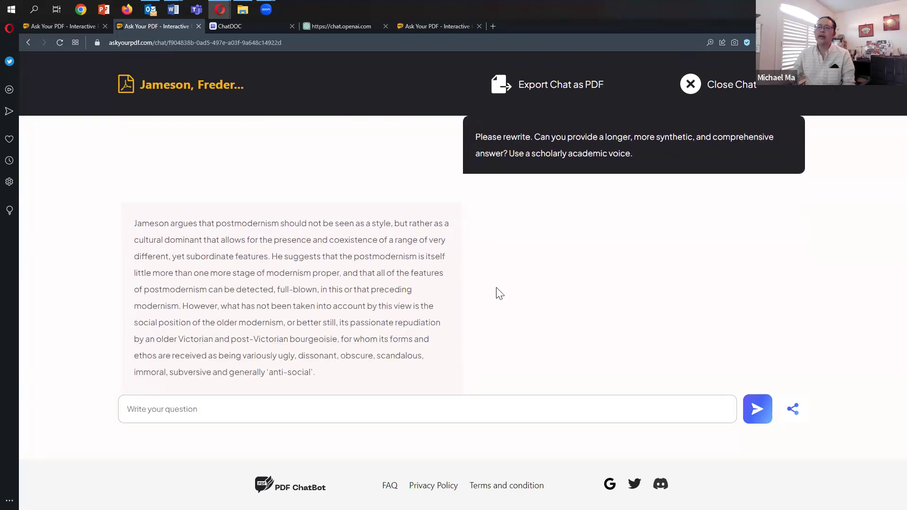
pyautogui.scroll(-1, 500, 293)
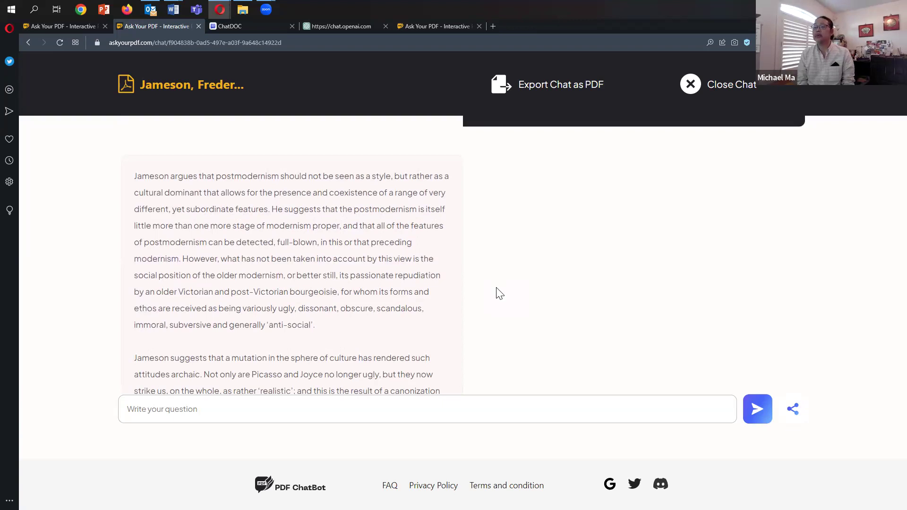
pyautogui.scroll(-3, 502, 292)
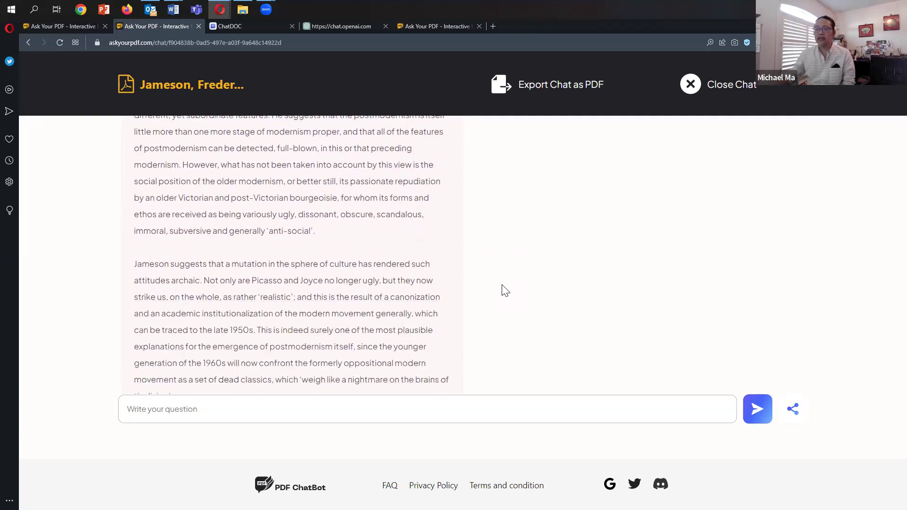
pyautogui.scroll(2, 484, 247)
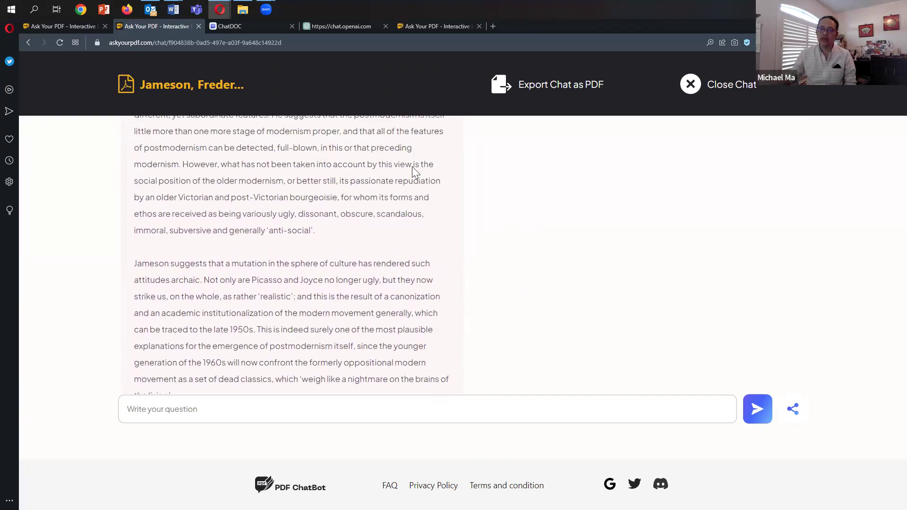
pyautogui.scroll(-3, 435, 217)
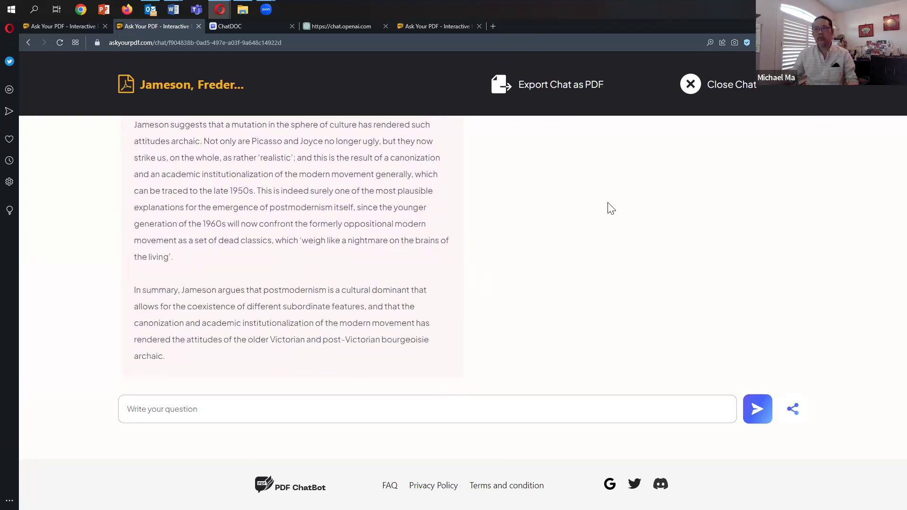
# Return to the AskYourPDF Jameson chat and scroll its long cultural-dominant answer to the Victorian reception passage.
pyautogui.click(257, 26)
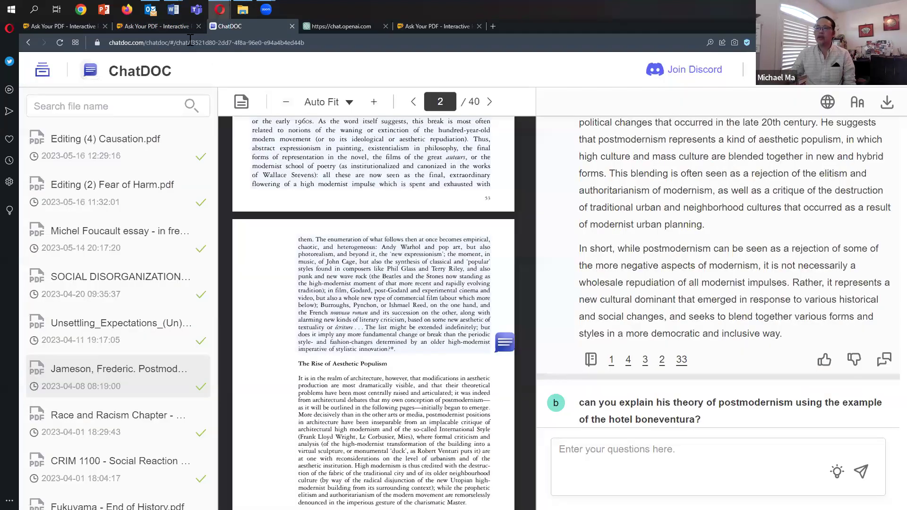
pyautogui.click(173, 26)
pyautogui.scroll(10, 636, 239)
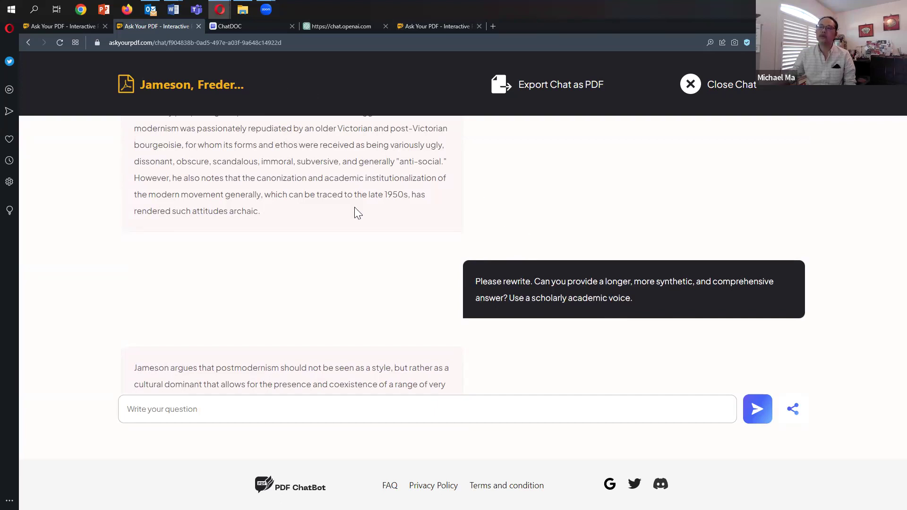
pyautogui.scroll(-3, 347, 249)
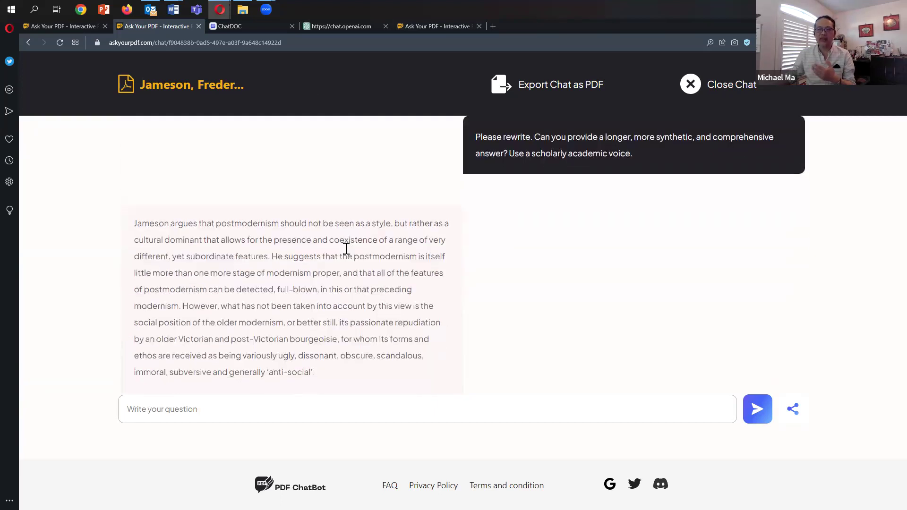
pyautogui.scroll(-2, 346, 249)
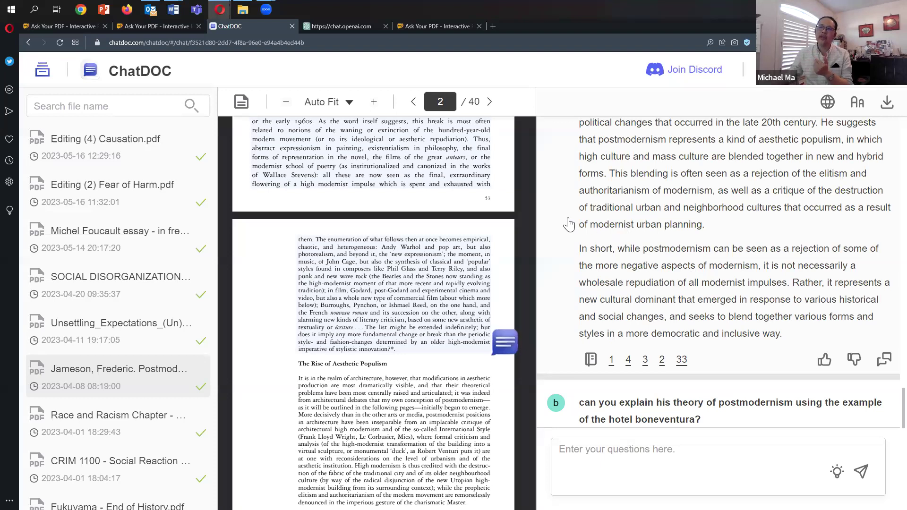
pyautogui.moveTo(180, 28)
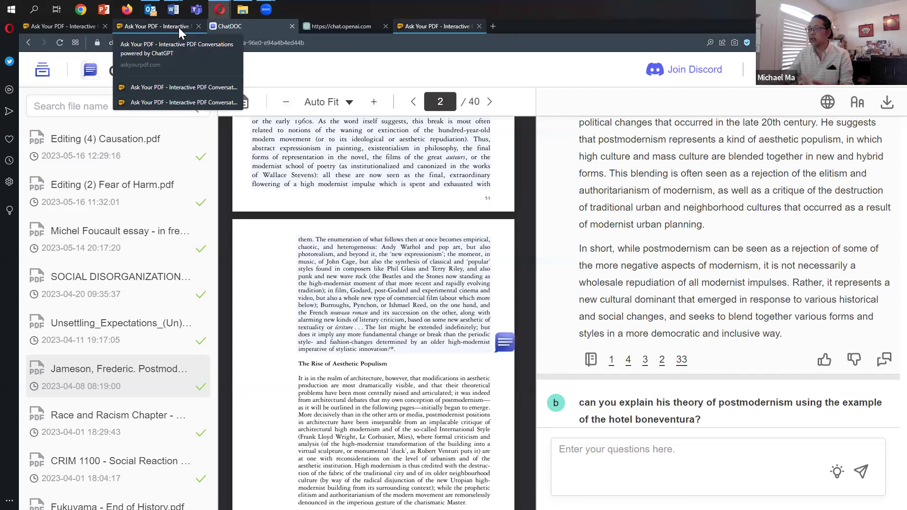
pyautogui.click(165, 28)
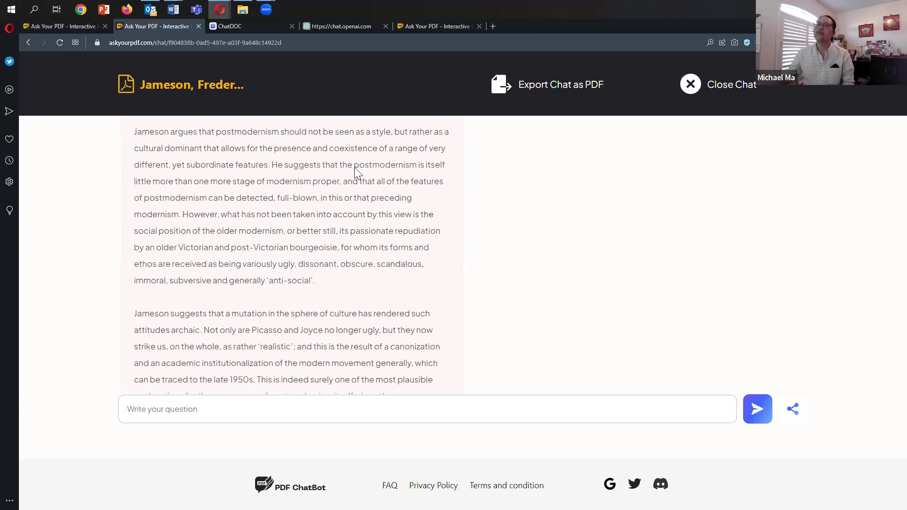
# In the ChatGPT Jameson answer, highlight 'modernist impulses' and 'beyond a simple repudiation of modernism'.
pyautogui.click(343, 28)
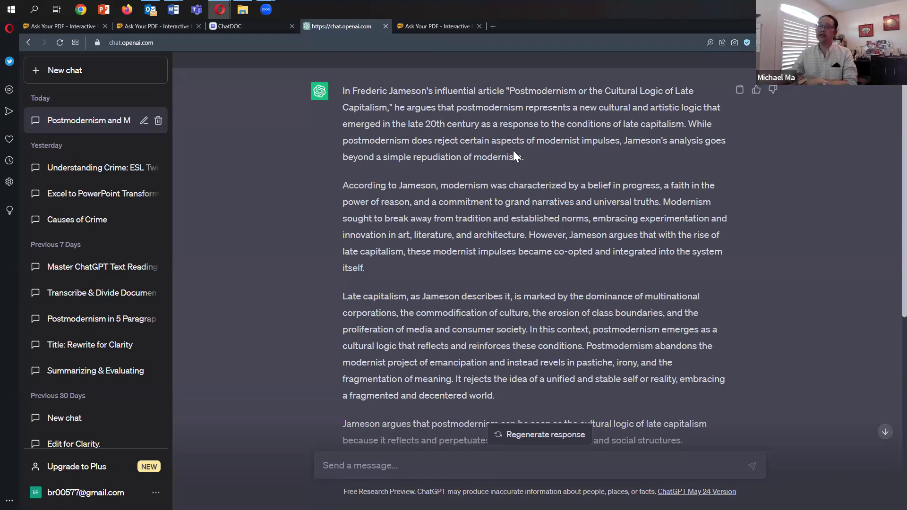
pyautogui.scroll(1, 515, 150)
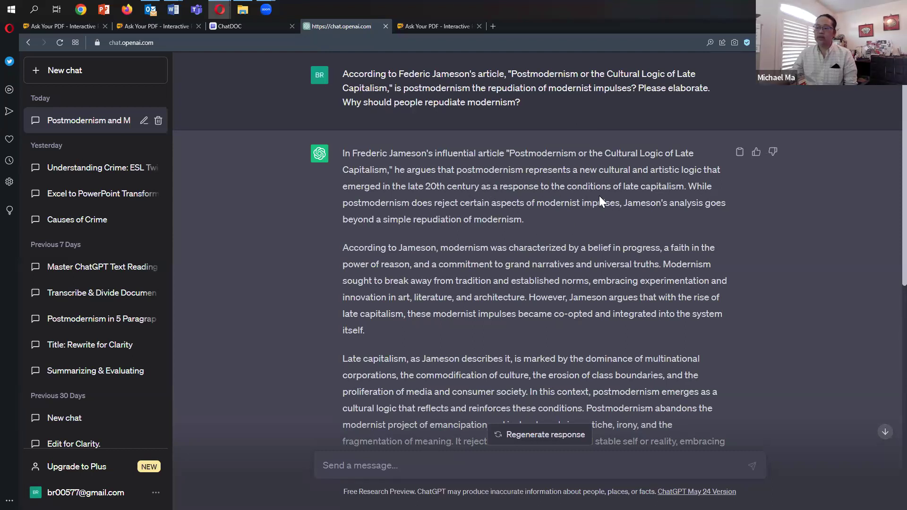
pyautogui.scroll(-1, 599, 195)
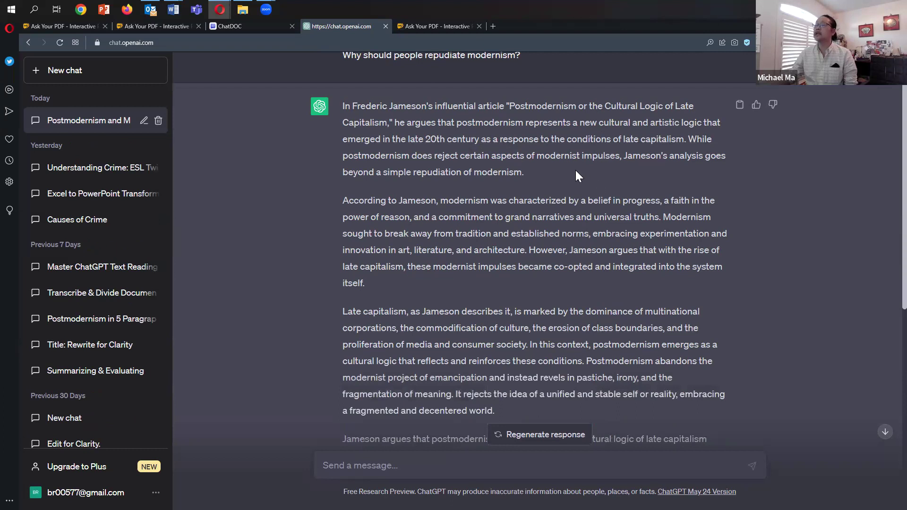
pyautogui.moveTo(536, 156); pyautogui.dragTo(599, 157)
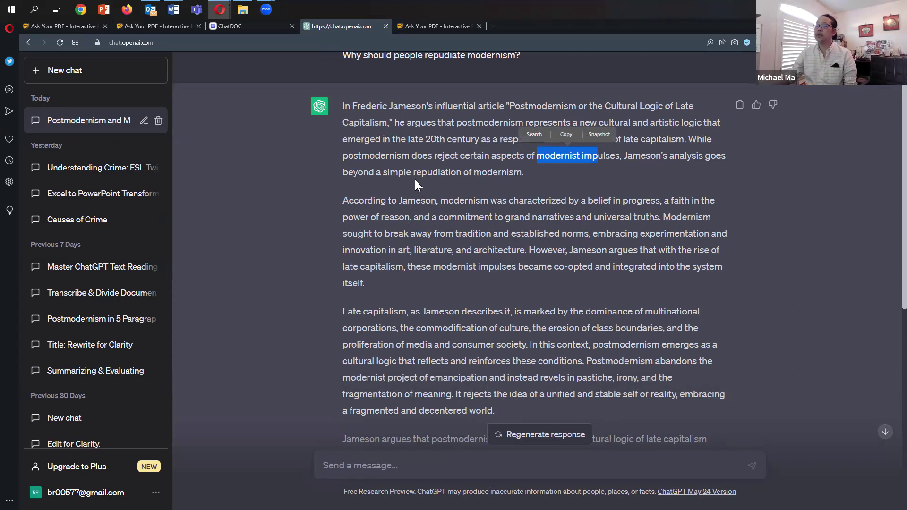
pyautogui.moveTo(340, 171); pyautogui.dragTo(515, 174)
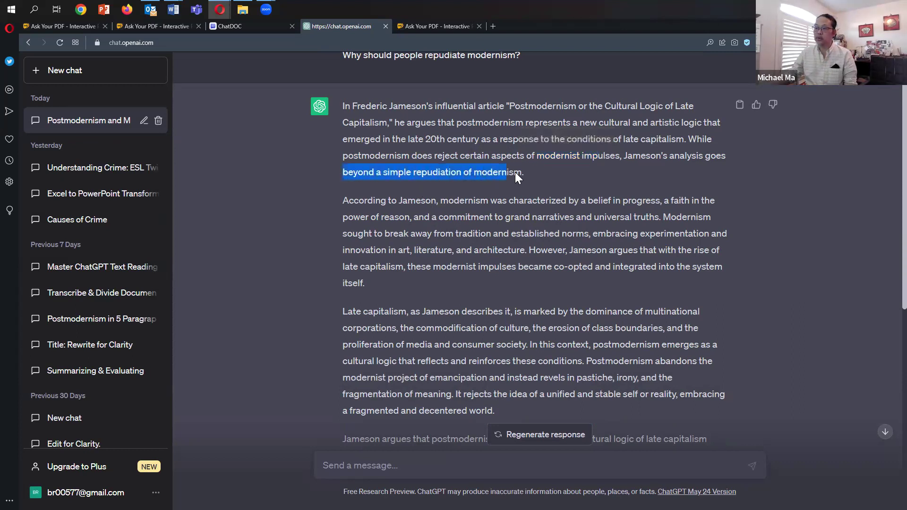
# Highlight 'Late capitalism' and 'postmodernism as the cultural logic of late capitalism' further down.
pyautogui.scroll(-1, 517, 246)
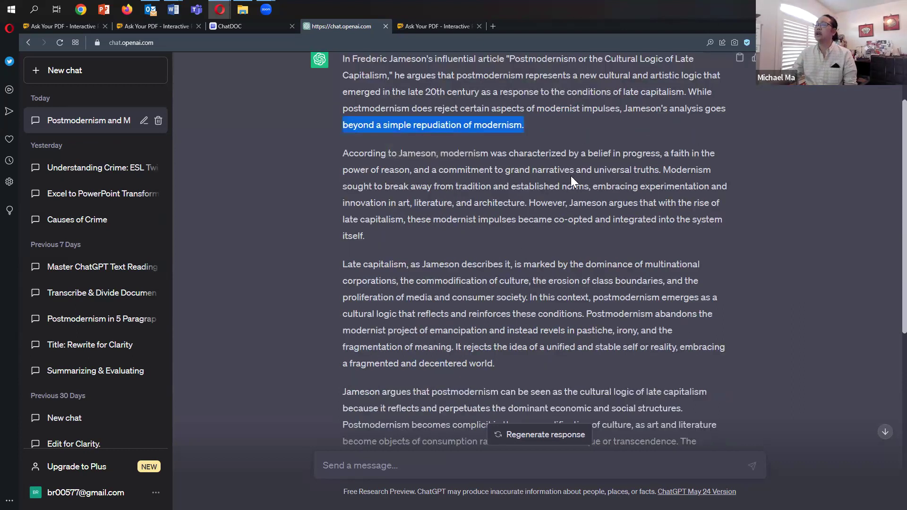
pyautogui.scroll(-1, 514, 262)
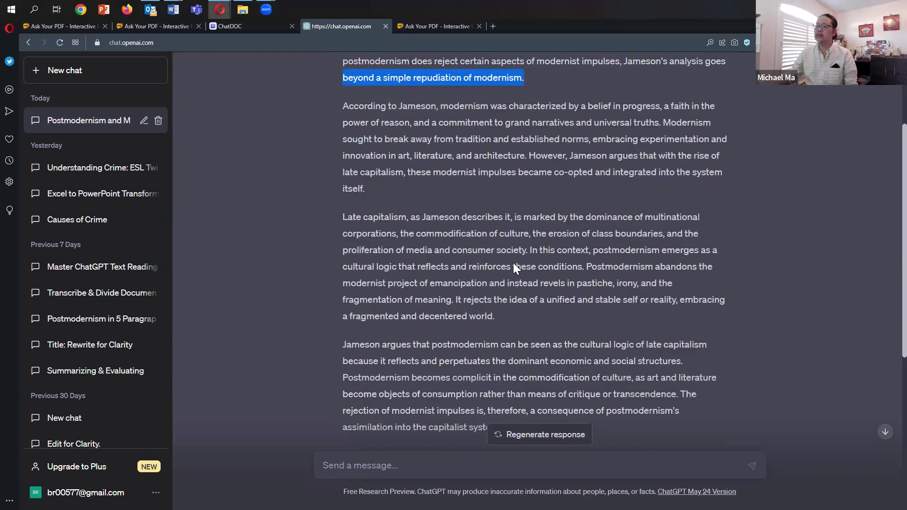
pyautogui.moveTo(342, 217); pyautogui.dragTo(416, 217)
pyautogui.scroll(-2, 580, 267)
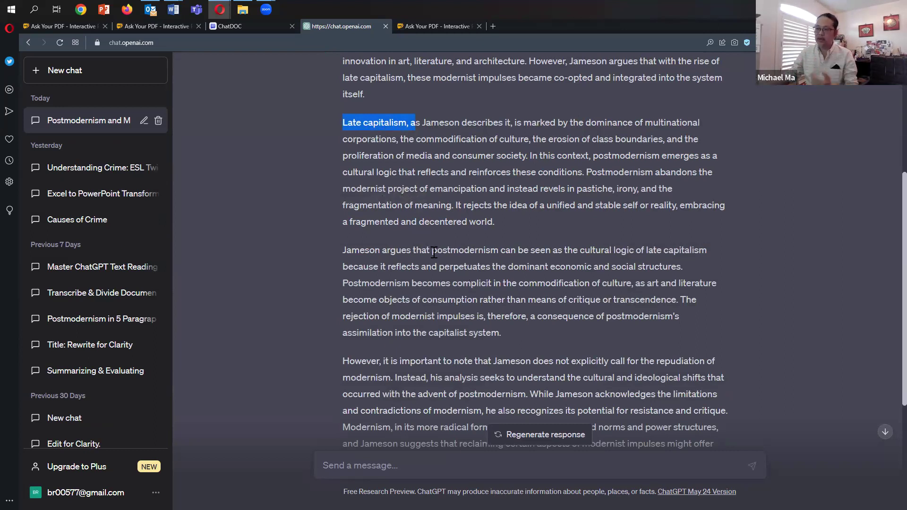
pyautogui.moveTo(433, 251); pyautogui.dragTo(703, 251)
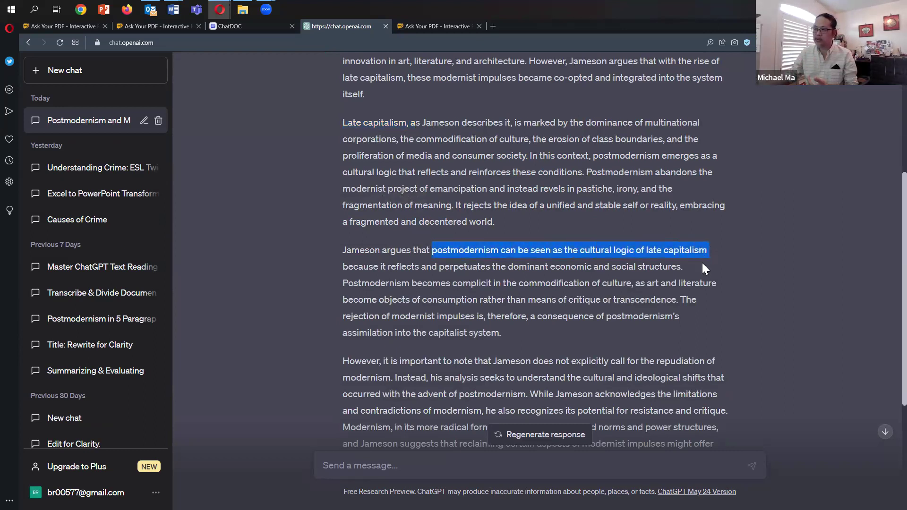
pyautogui.scroll(-2, 492, 306)
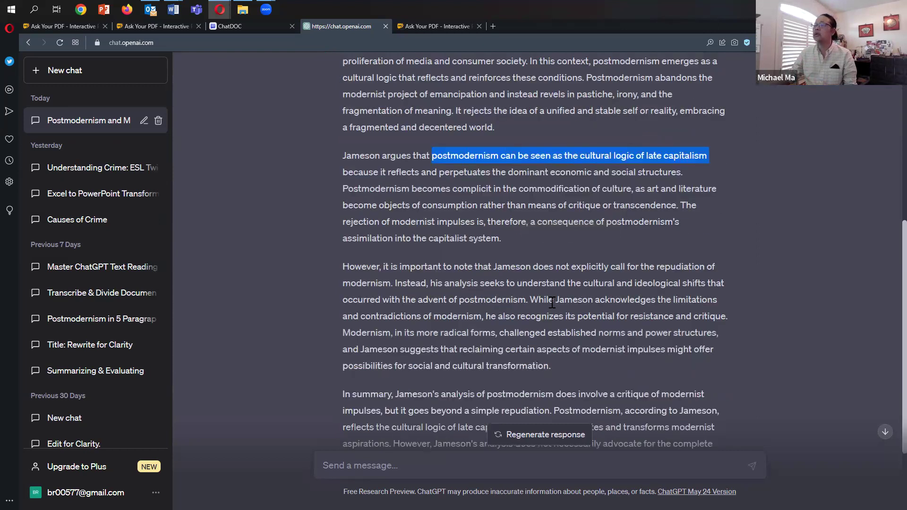
pyautogui.scroll(-1, 552, 303)
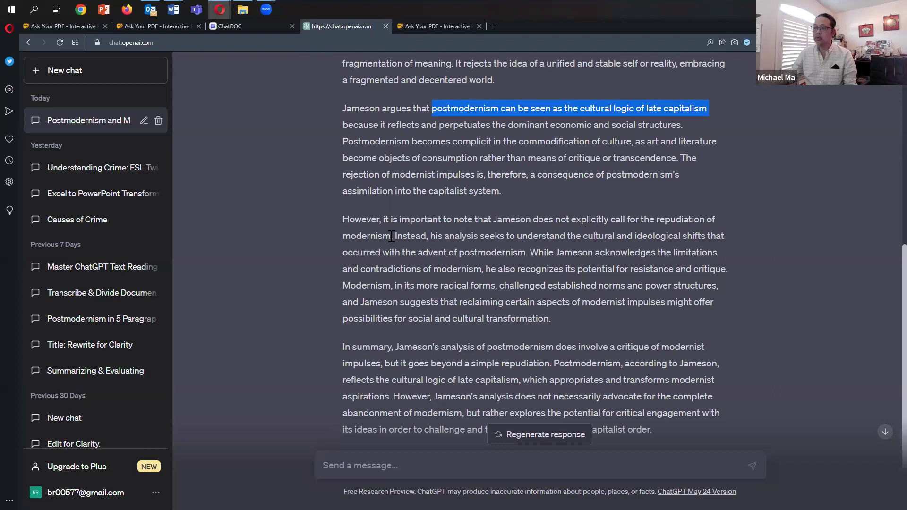
# Highlight the 'However, it is important to note…' sentence about not explicitly repudiating modernism.
pyautogui.moveTo(391, 236); pyautogui.dragTo(341, 220)
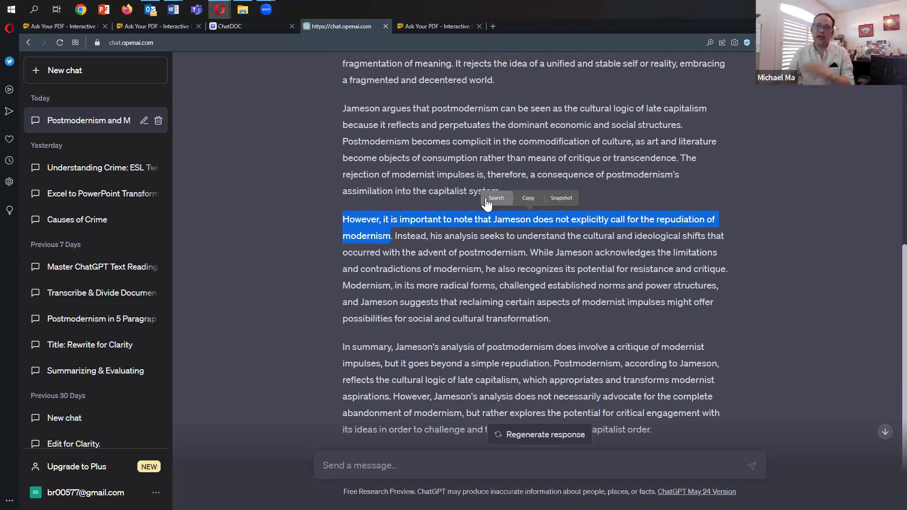
# Show ChatDOC's Jameson chat with its 'new cultural dominant' conclusion beside page 2.
pyautogui.click(158, 26)
pyautogui.click(235, 26)
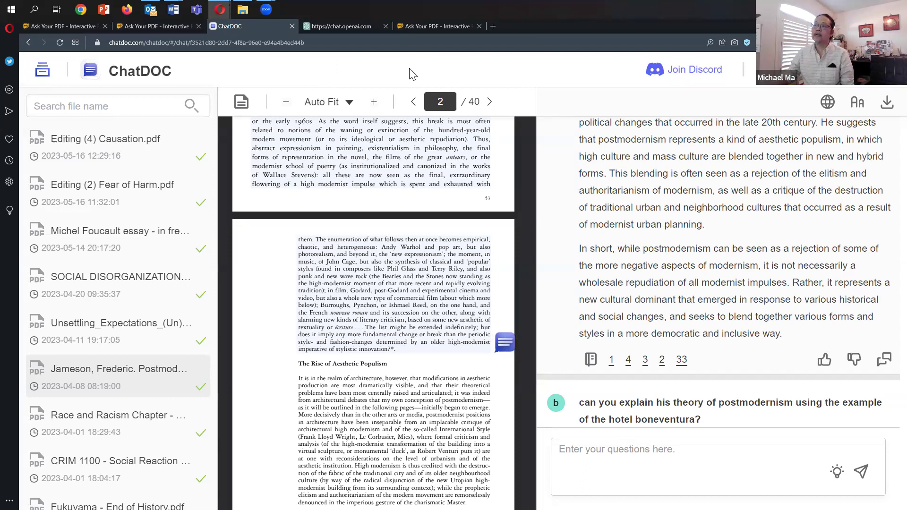
# Return to the AskYourPDF Jameson chat and scroll to the page 80 architecture answer.
pyautogui.click(430, 31)
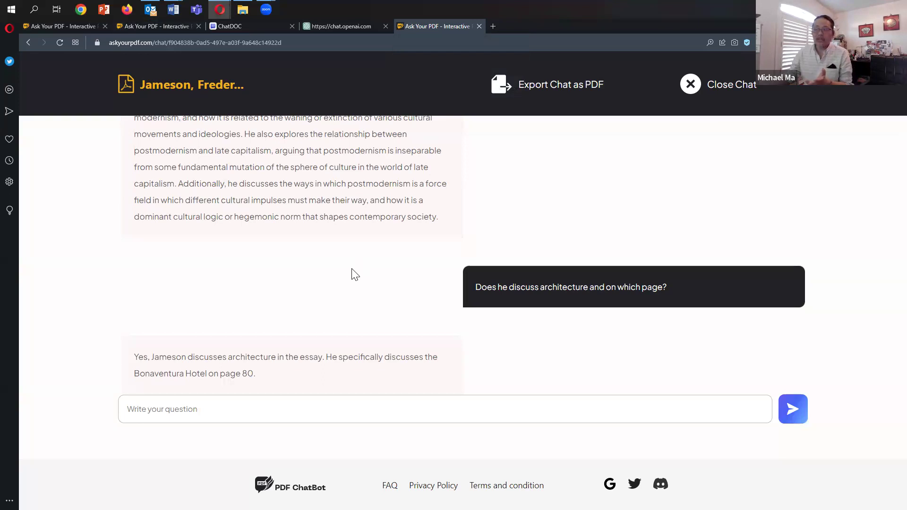
pyautogui.scroll(2, 354, 274)
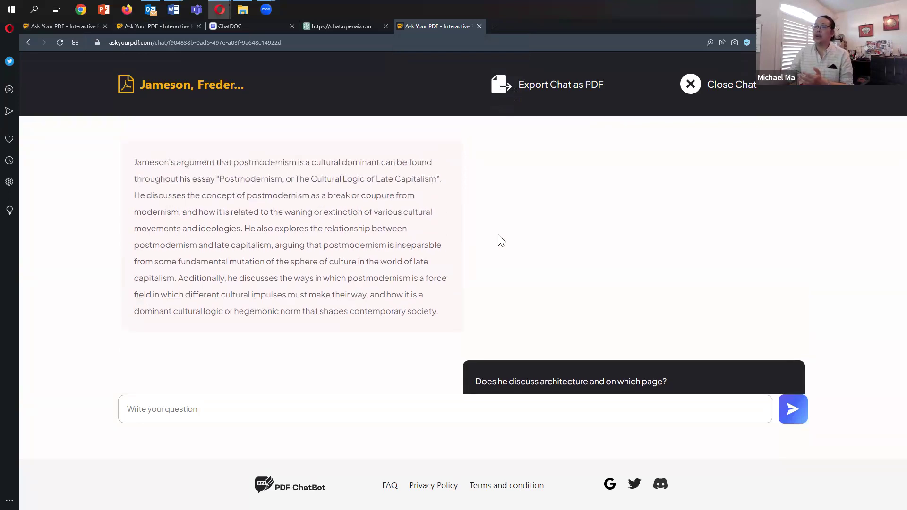
pyautogui.scroll(5, 502, 229)
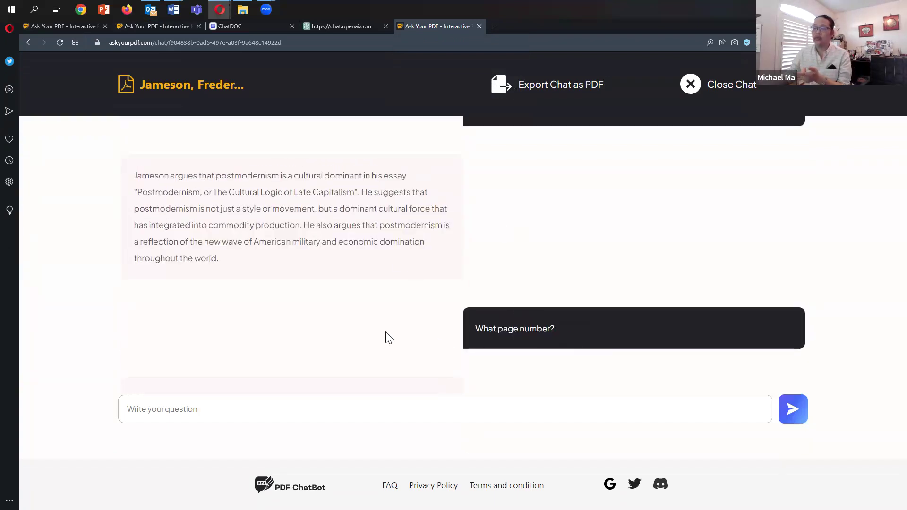
pyautogui.scroll(-4, 370, 251)
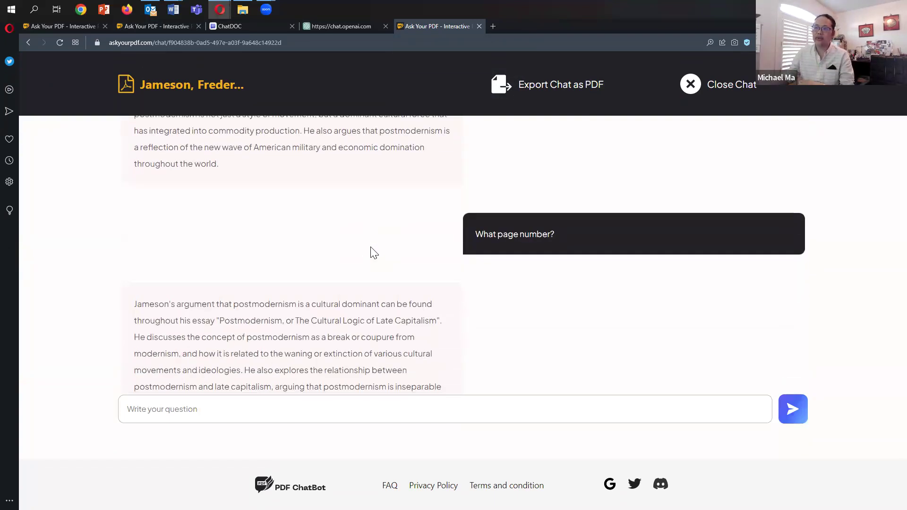
pyautogui.scroll(-2, 438, 259)
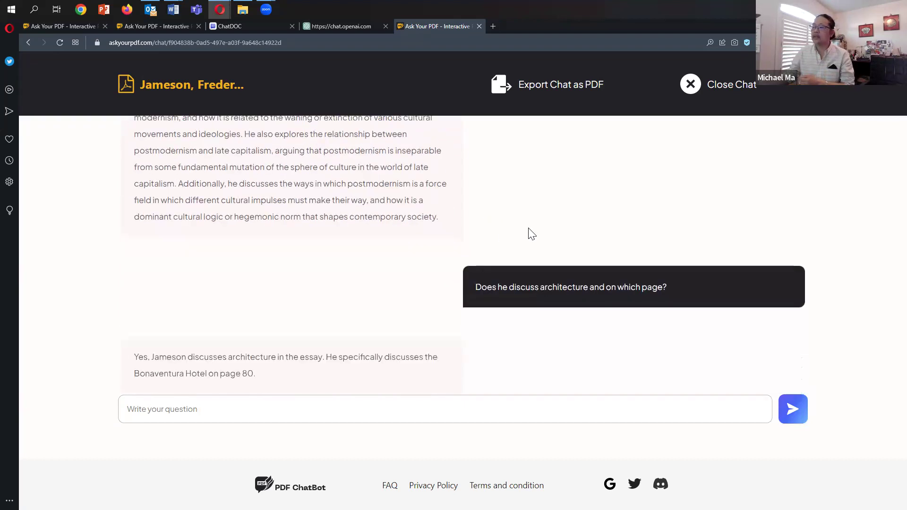
# Ask 'what does he say?' and highlight the reply citing the Bonaventura Hotel on page 80.
pyautogui.write('what does he say?')
pyautogui.press('Return')
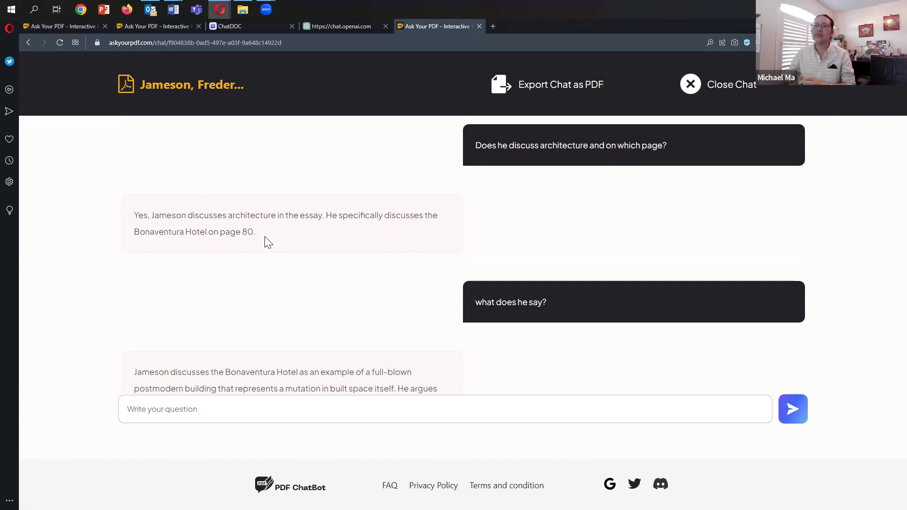
pyautogui.moveTo(265, 238); pyautogui.dragTo(130, 217)
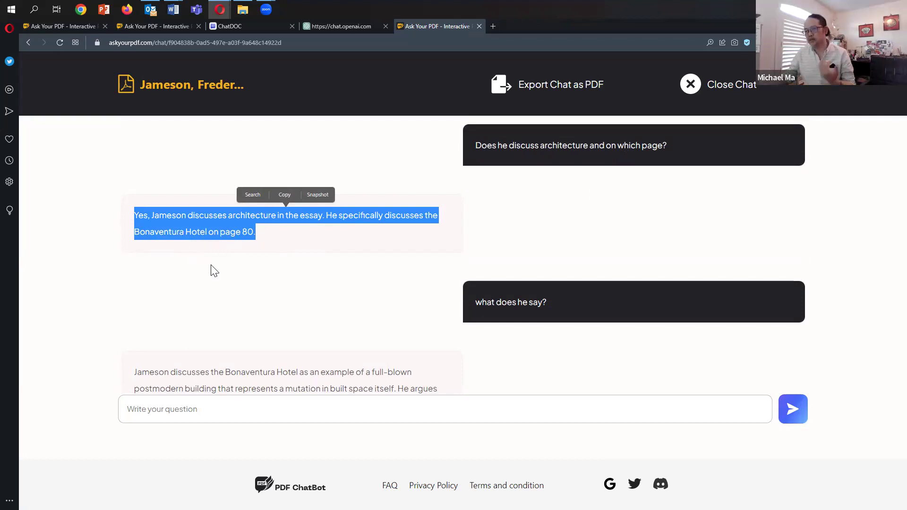
pyautogui.click(274, 280)
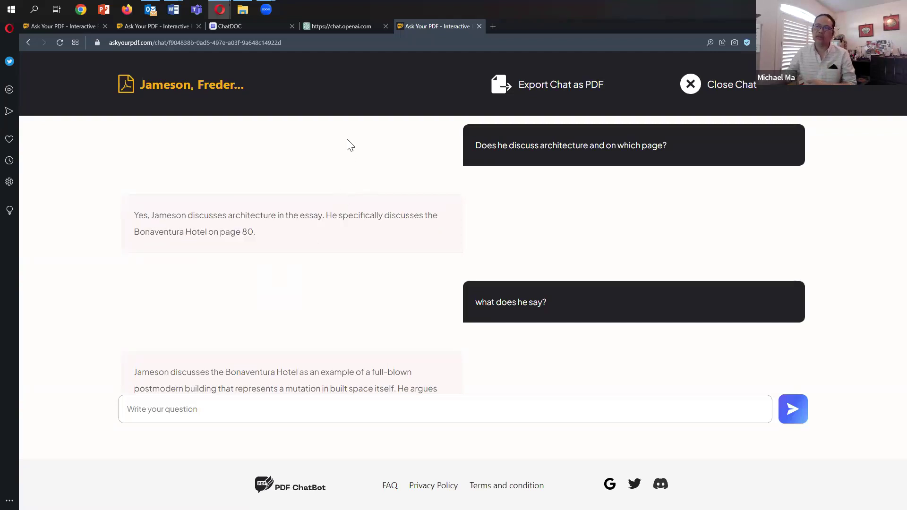
# Glance at the long-answer chat, then show the askyourpdf.com home page with its upload area.
pyautogui.click(170, 27)
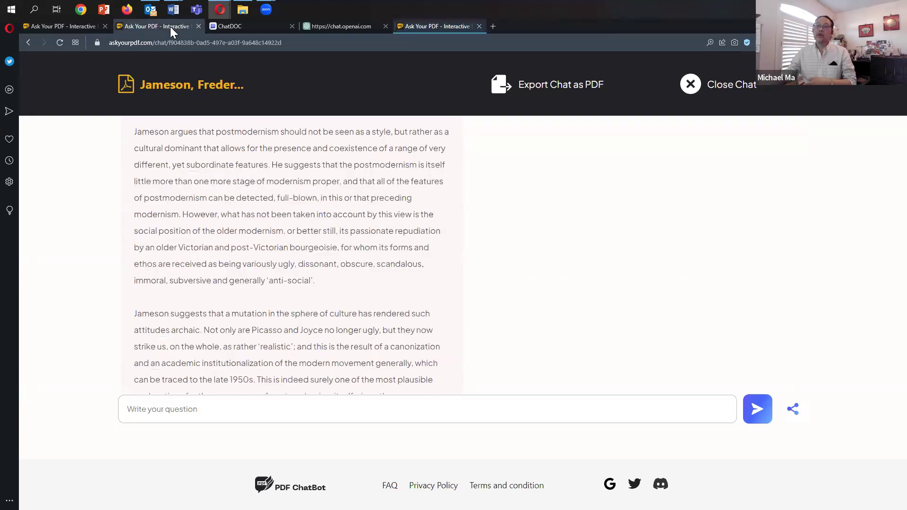
pyautogui.click(60, 26)
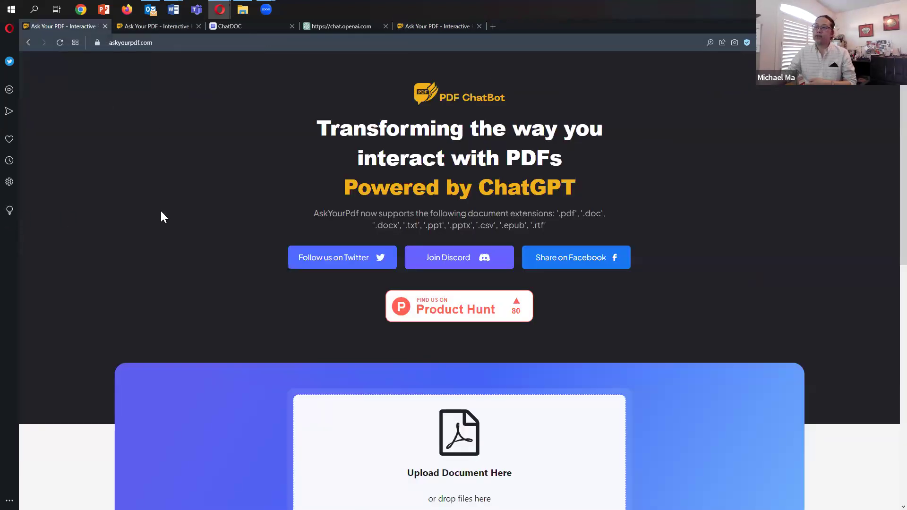